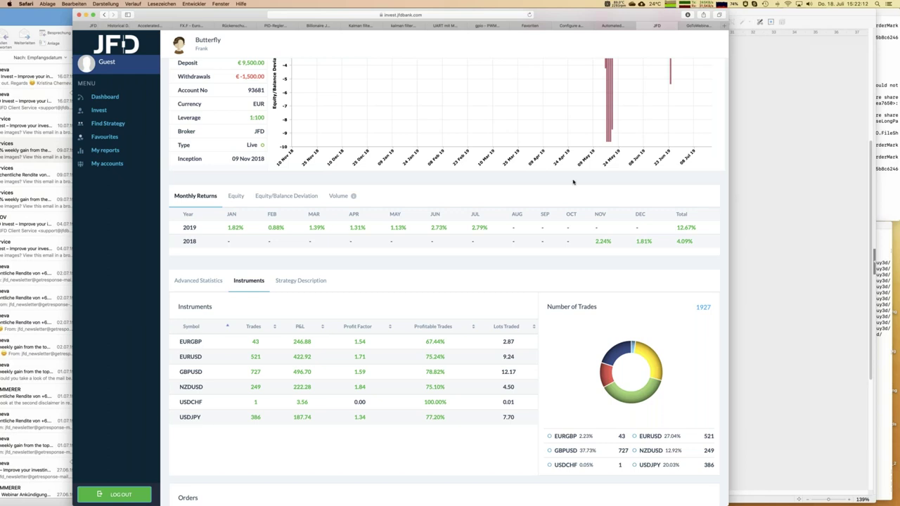
- Review the Butterfly strategy's performance page, including its details, assets under management, monthly returns and traded instruments
scroll(431, 162, "up", 3)
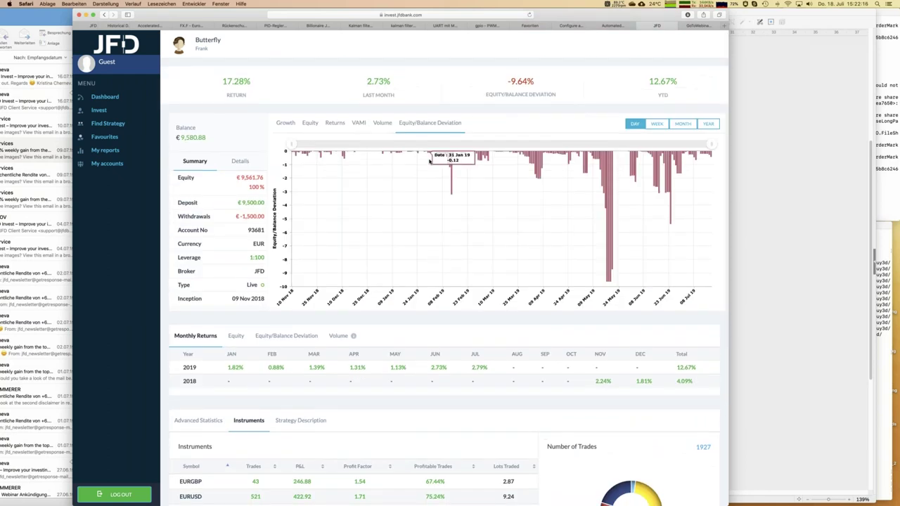
left_click(242, 162)
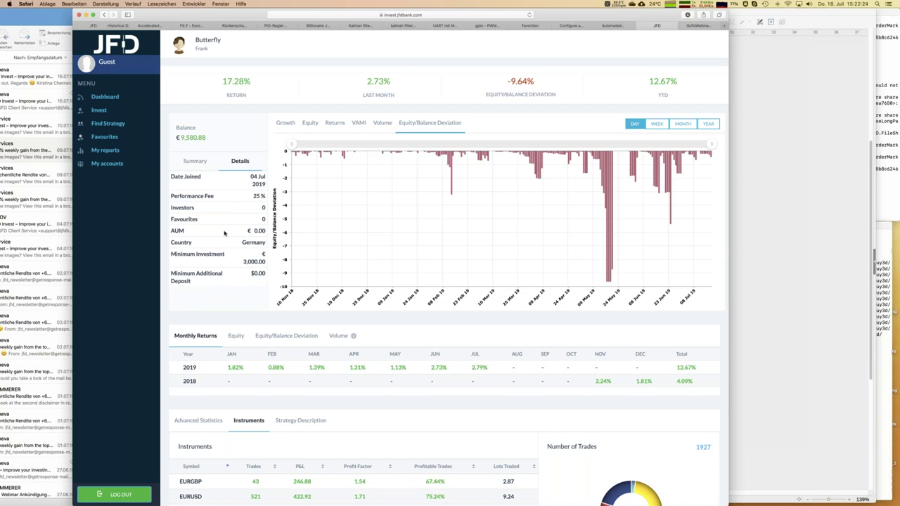
left_click_drag(188, 231, 267, 231)
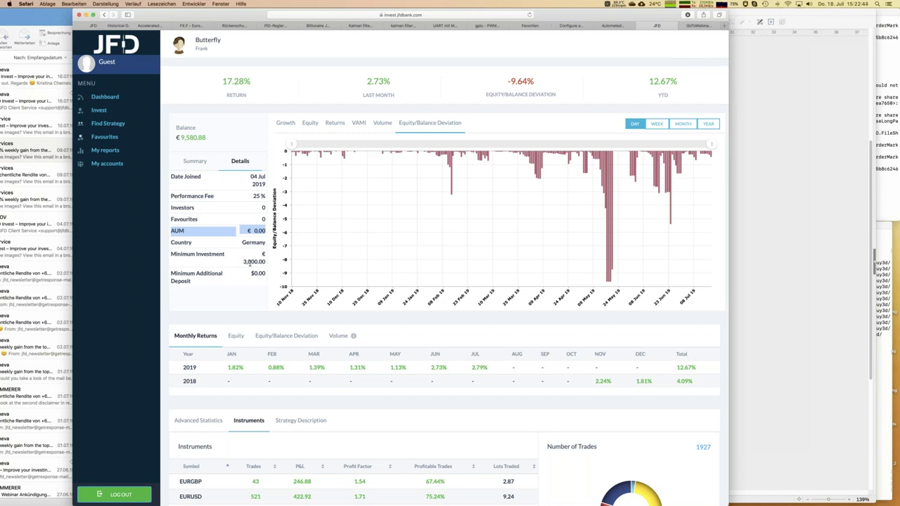
scroll(231, 219, "down", 1)
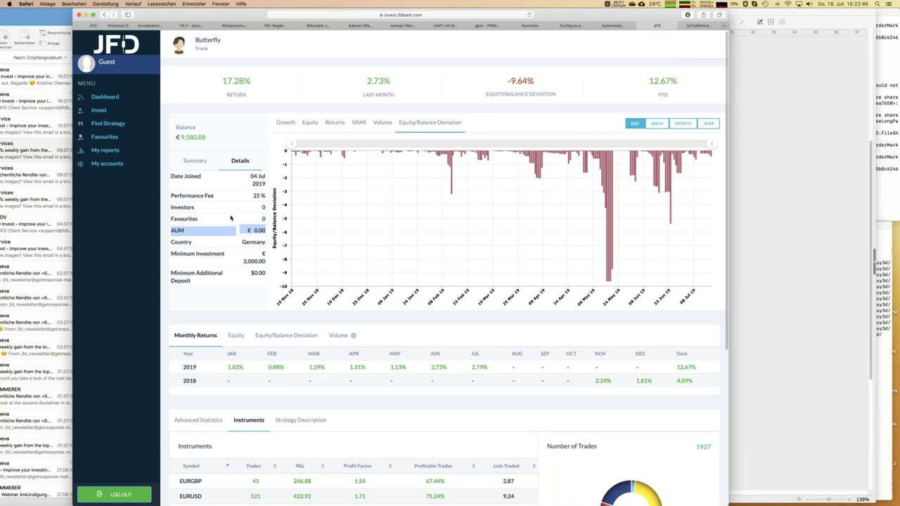
scroll(231, 219, "down", 5)
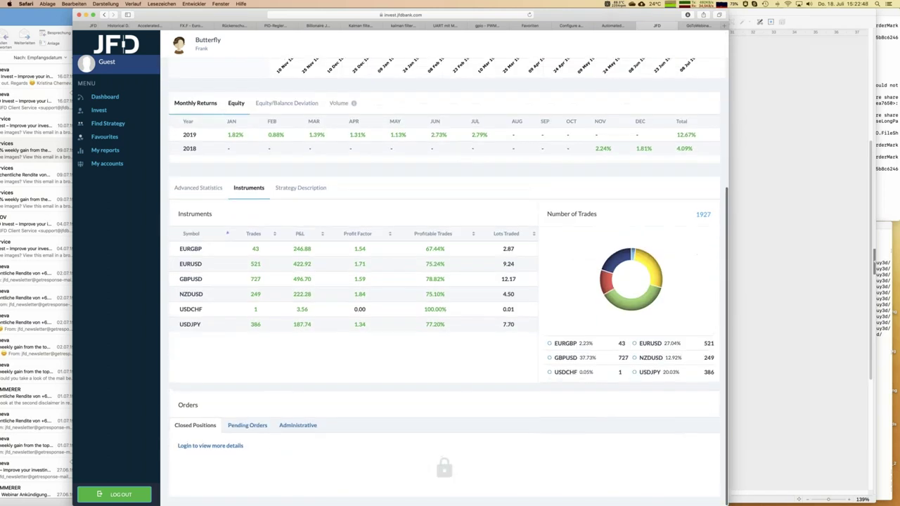
scroll(266, 238, "up", 6)
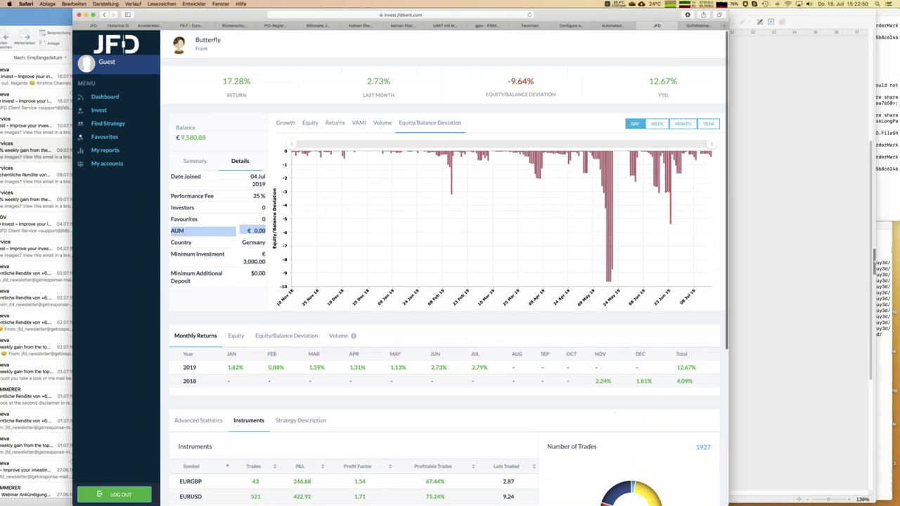
scroll(267, 237, "down", 5)
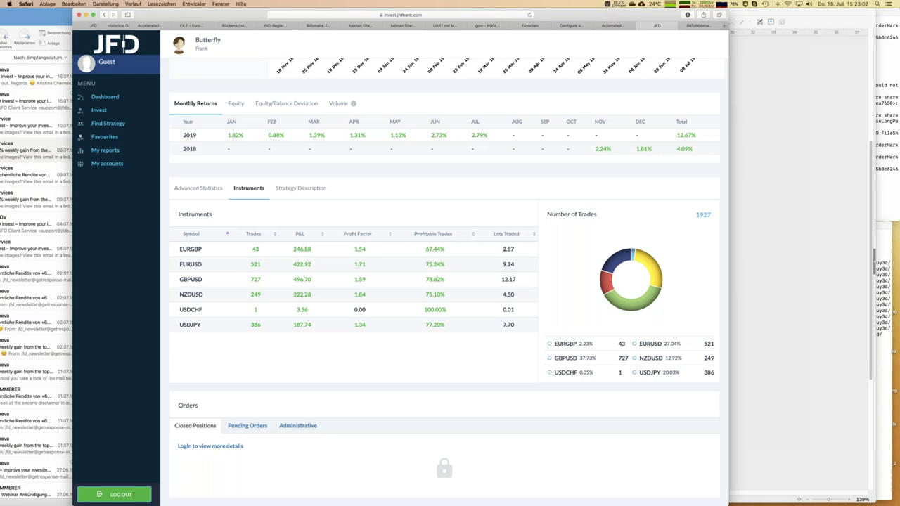
scroll(400, 211, "up", 5)
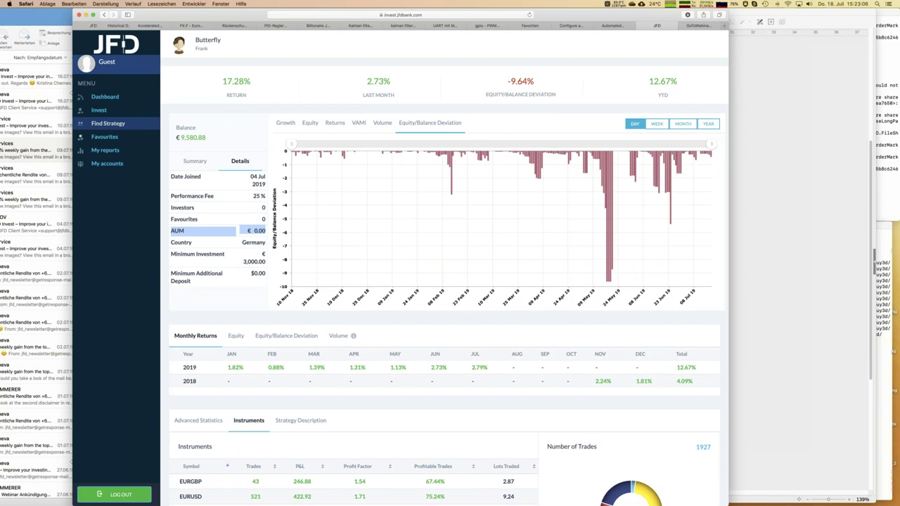
- Request the dashboard and log in through the guest access form with the saved account e-mail and password
left_click(104, 97)
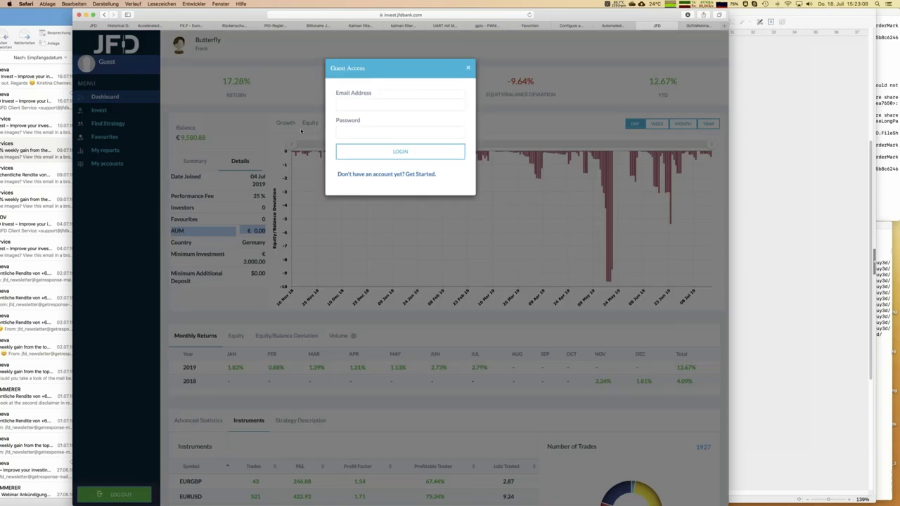
left_click(450, 104)
left_click(373, 107)
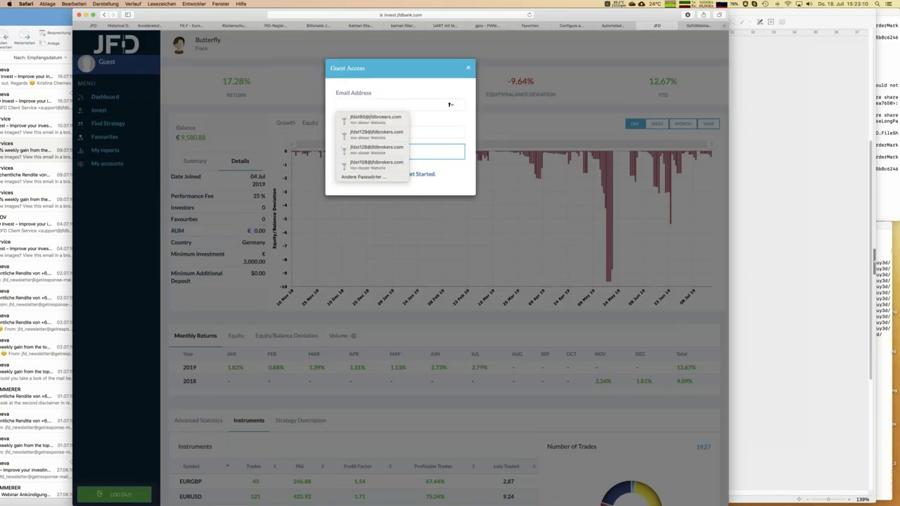
left_click(376, 119)
left_click(382, 154)
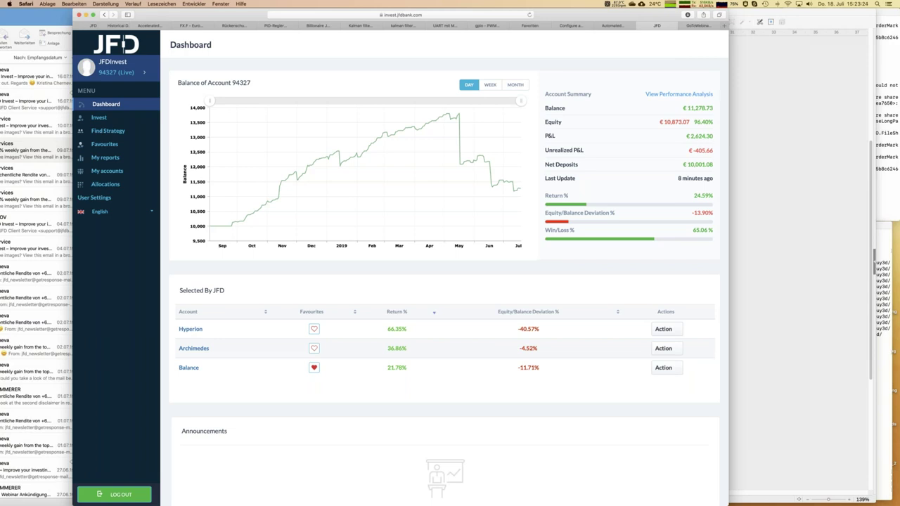
- Inspect the account's balance curve on the dashboard and check the un-allocated amount in the active allocations overview
mouse_move(234, 226)
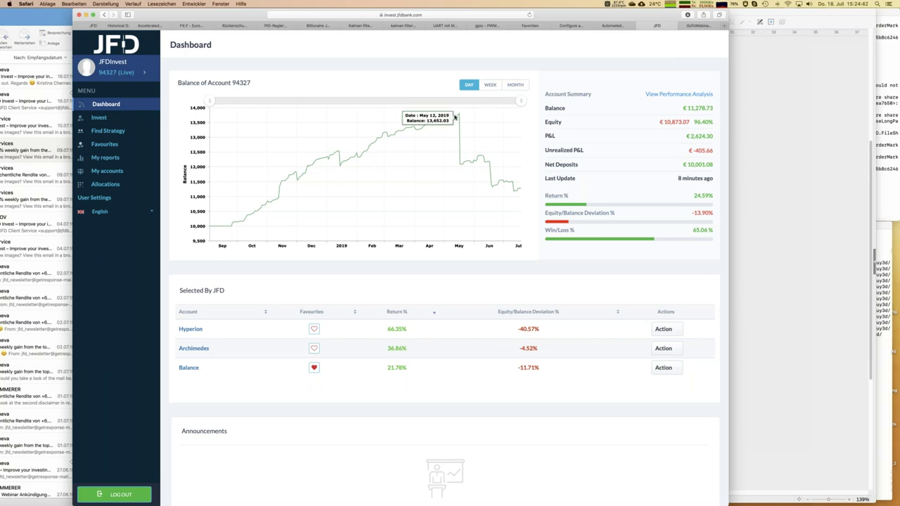
left_click(107, 185)
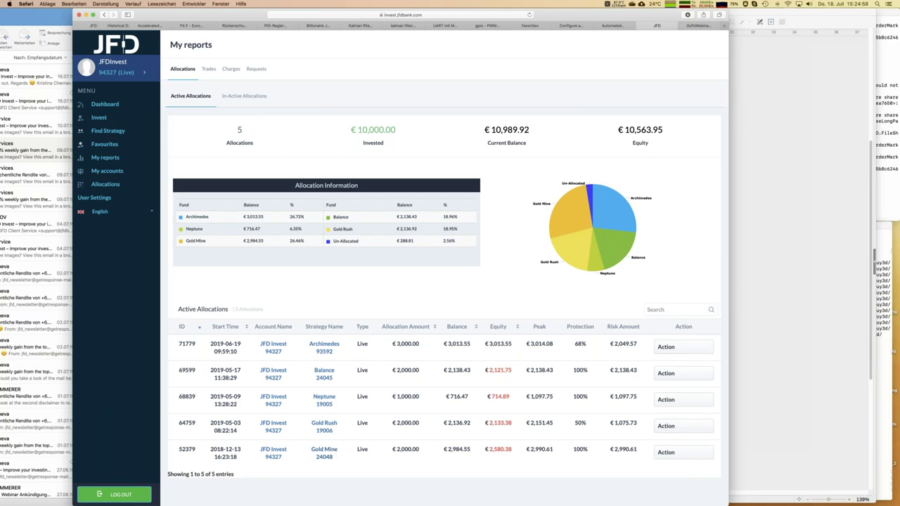
left_click_drag(405, 240, 418, 240)
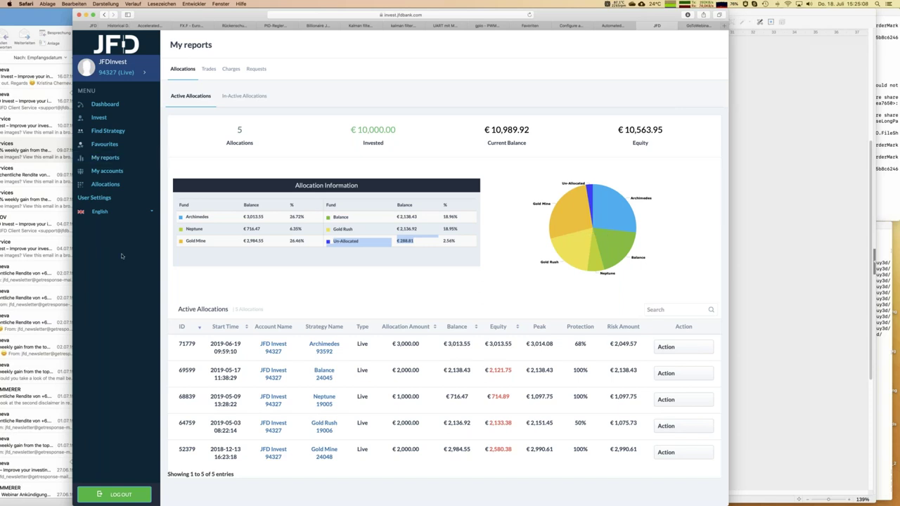
left_click(131, 224)
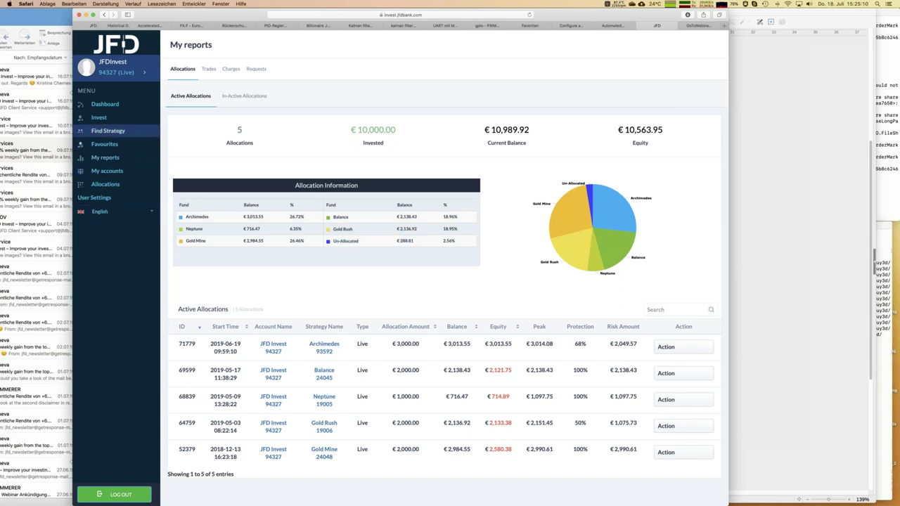
- Open the Butterfly strategy from the strategy list and review its growth chart and advanced statistics
left_click(107, 131)
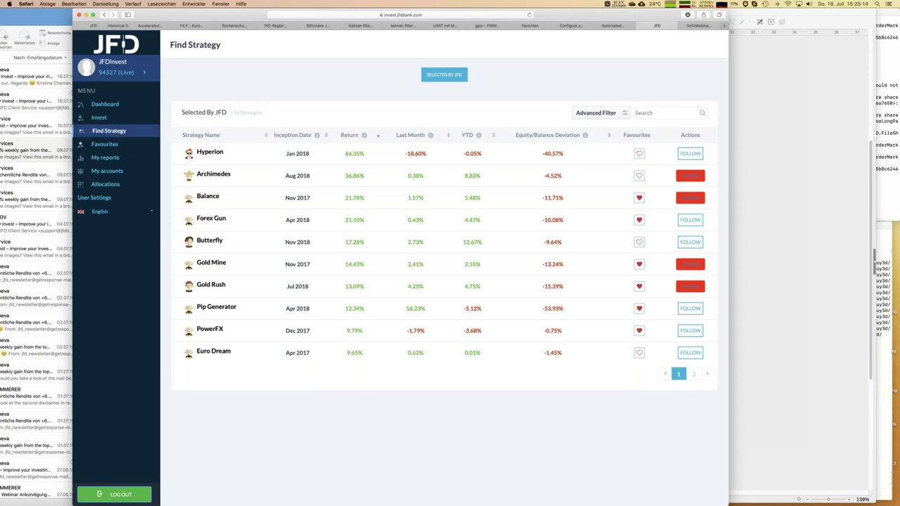
left_click(211, 241)
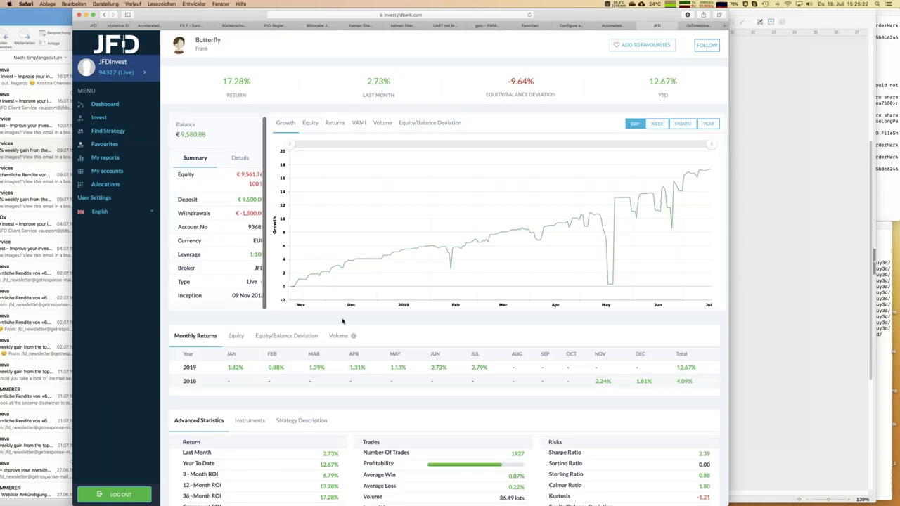
scroll(343, 321, "down", 5)
scroll(343, 322, "down", 2)
scroll(342, 321, "down", 1)
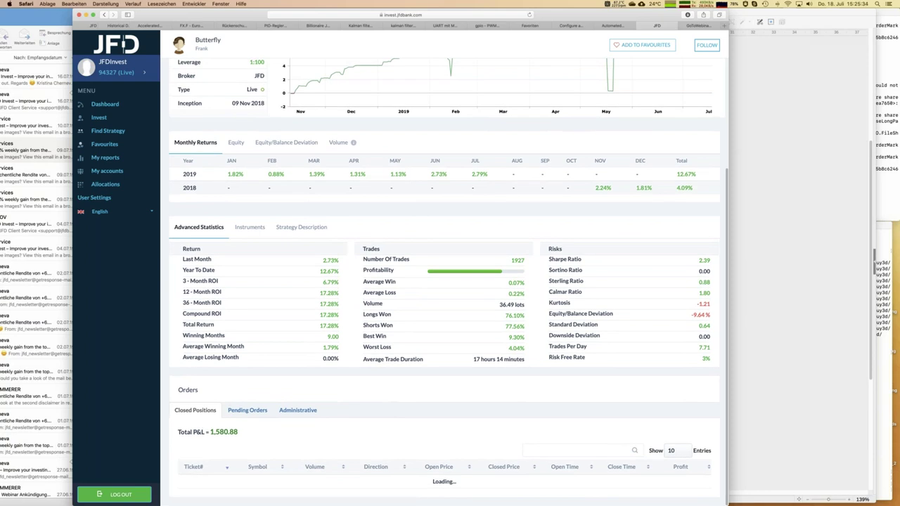
- Browse Butterfly's closed positions up to the second page and return to its growth chart
scroll(415, 424, "down", 5)
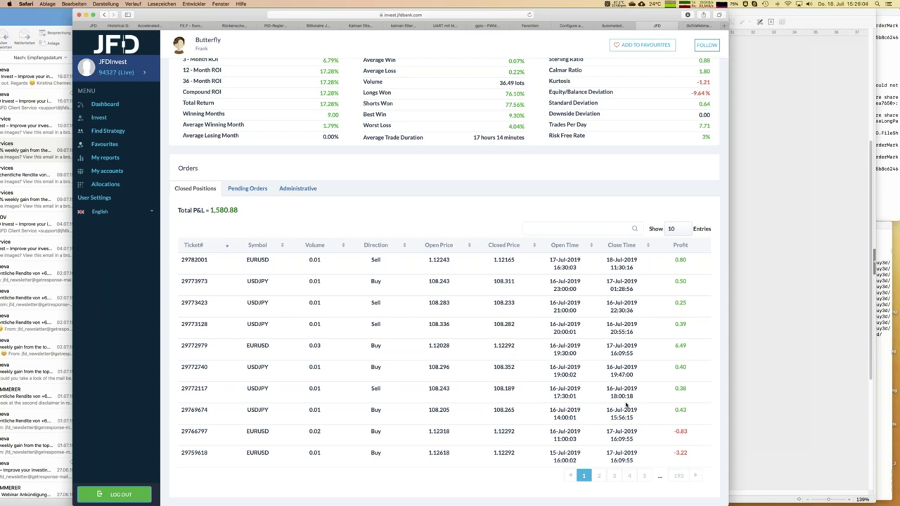
left_click(695, 476)
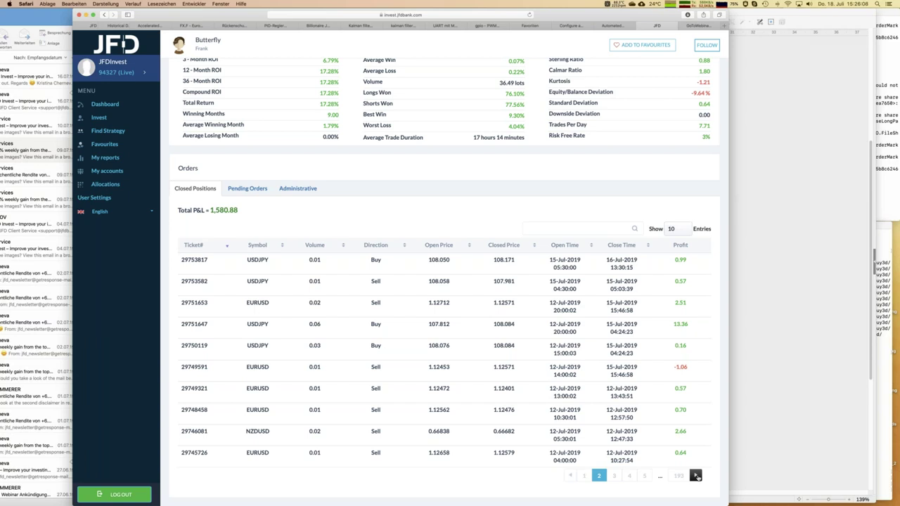
scroll(445, 282, "up", 10)
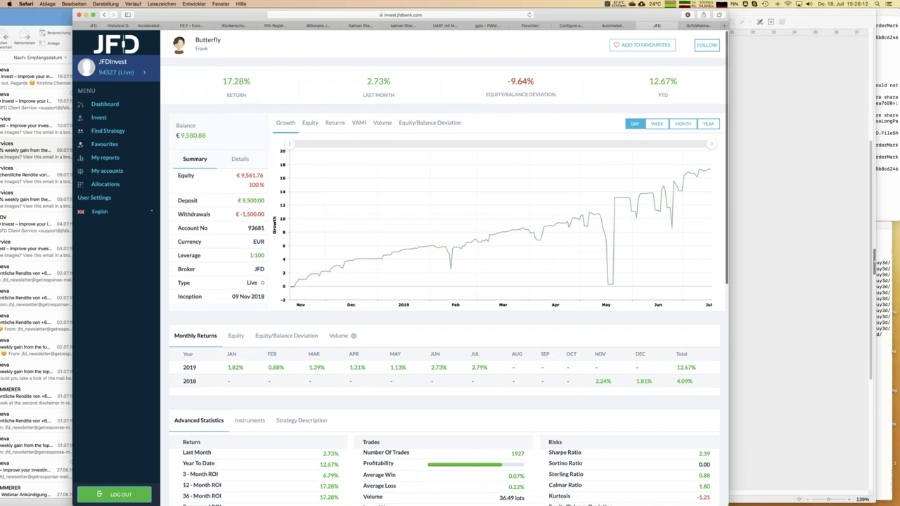
mouse_move(527, 299)
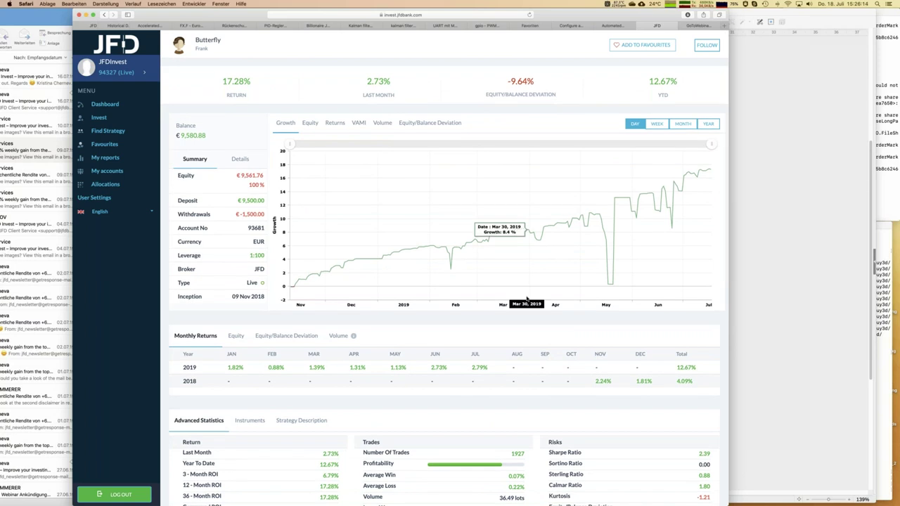
- Start following Butterfly with 3000 allocated and enable risk management, accepting its terms
left_click(706, 45)
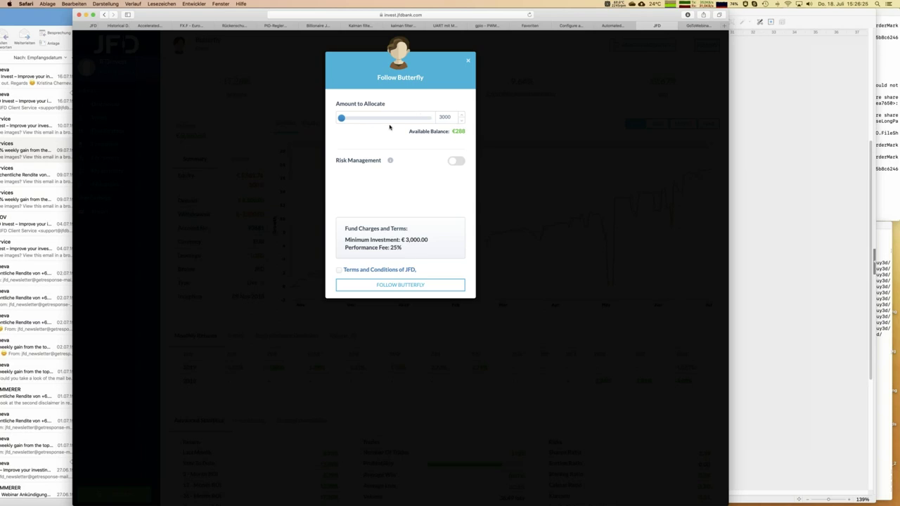
left_click(458, 162)
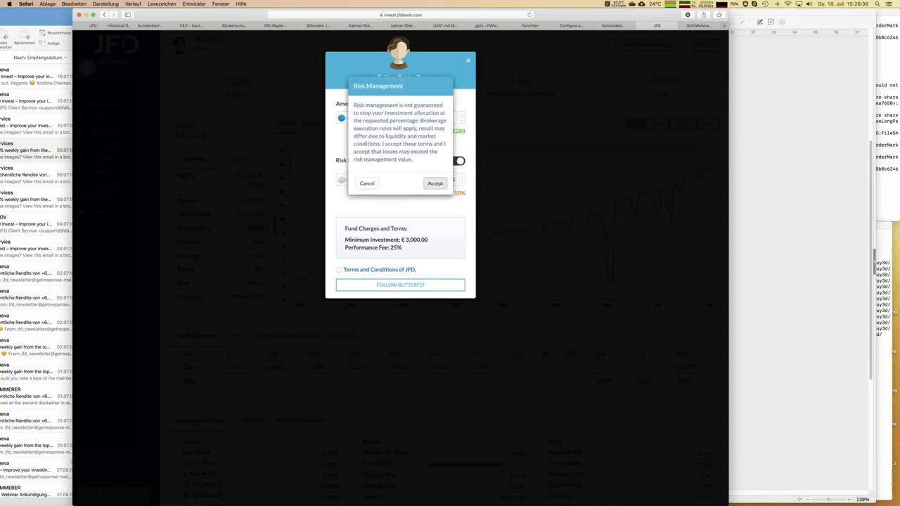
left_click(436, 185)
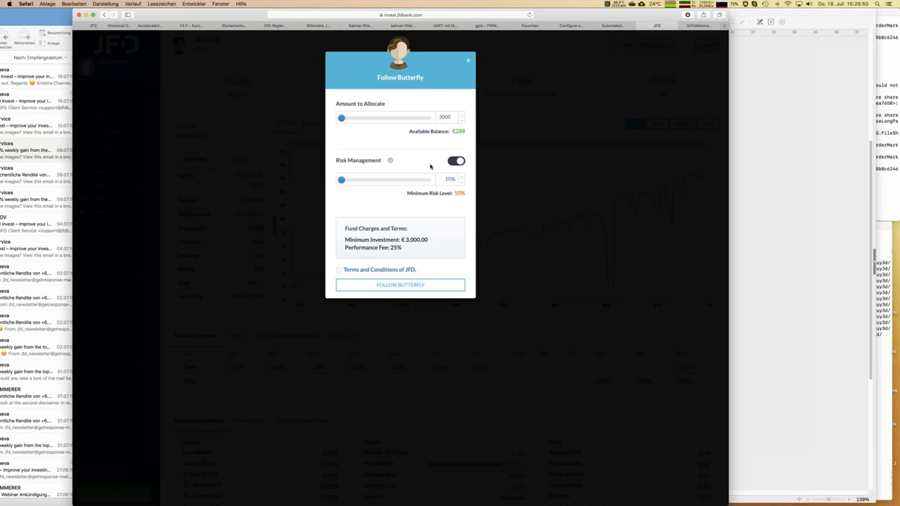
- Try risk management levels of 95%, 56% and 10% for Butterfly, and cancel following the strategy
mouse_move(342, 182)
left_click(395, 180)
left_click(431, 180)
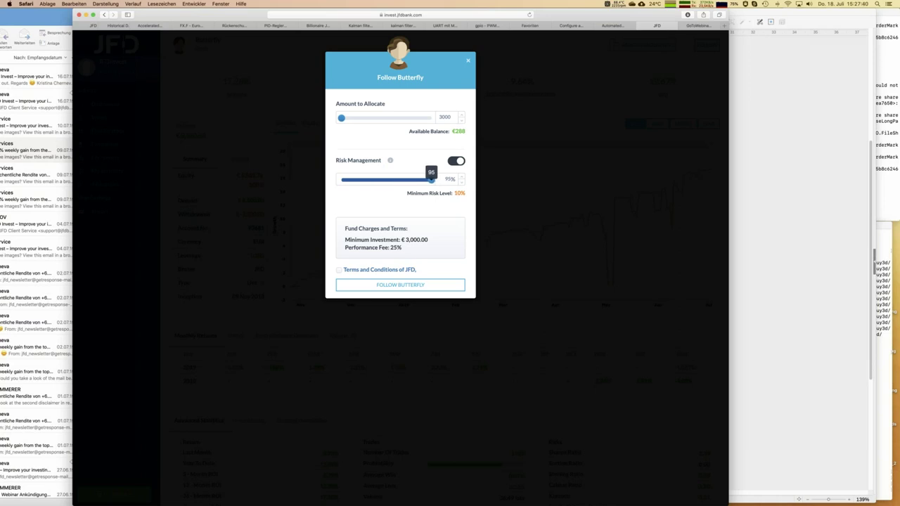
left_click(350, 180)
left_click(431, 181)
left_click_drag(431, 180, 391, 180)
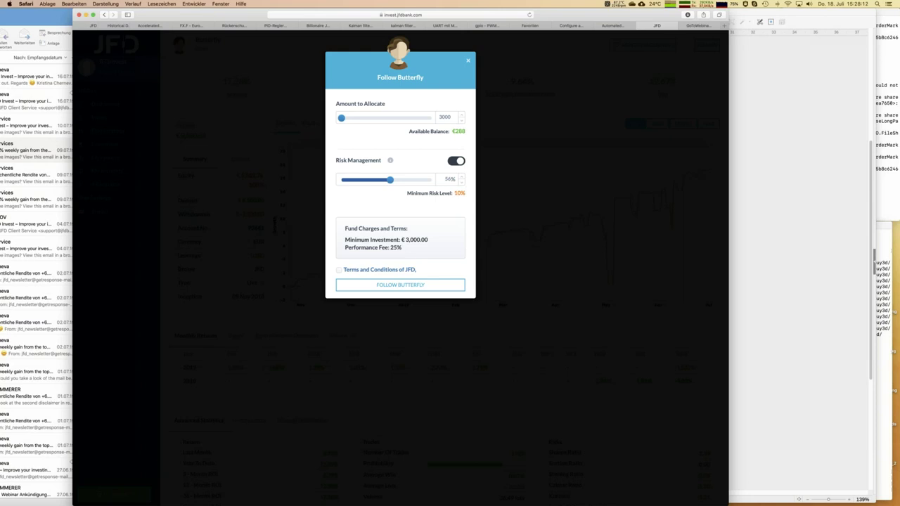
left_click_drag(390, 180, 341, 180)
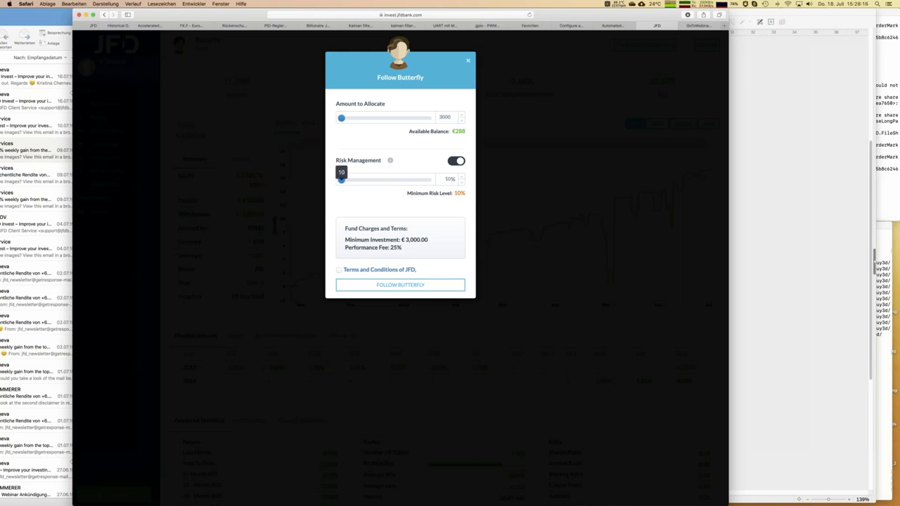
left_click(469, 63)
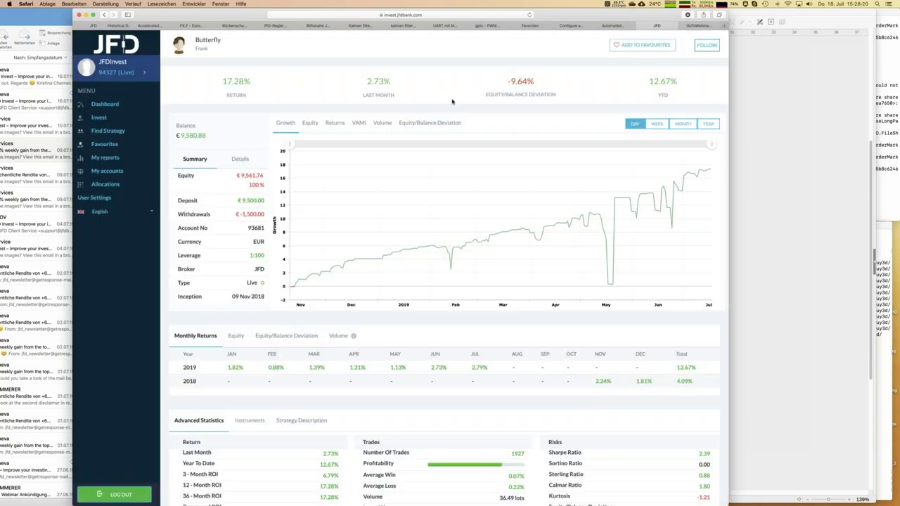
- Return to the account dashboard and switch to the JFD Invest presentation in LibreOffice, showing its title slide
left_click(107, 105)
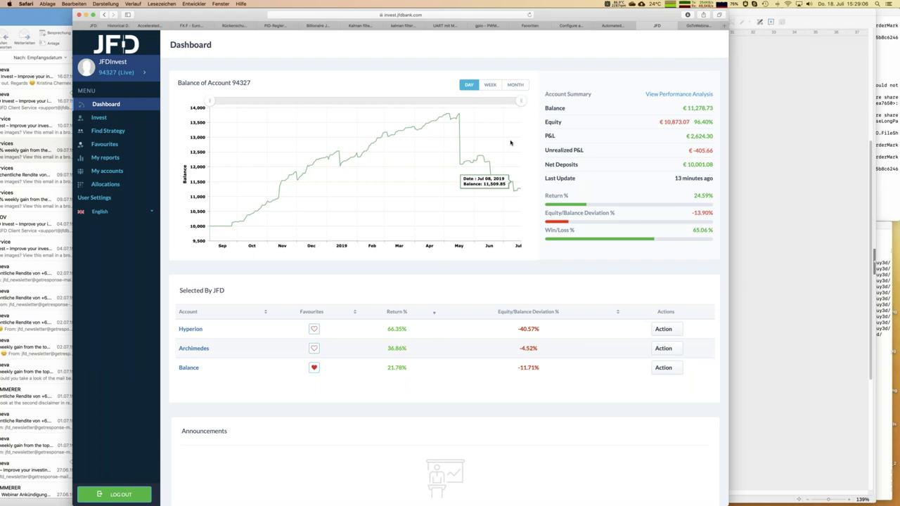
left_click(747, 59)
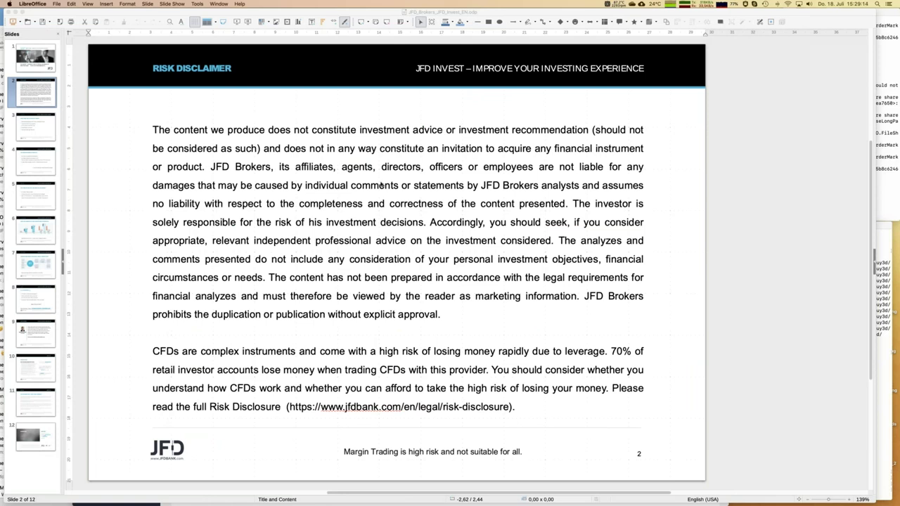
left_click(381, 185)
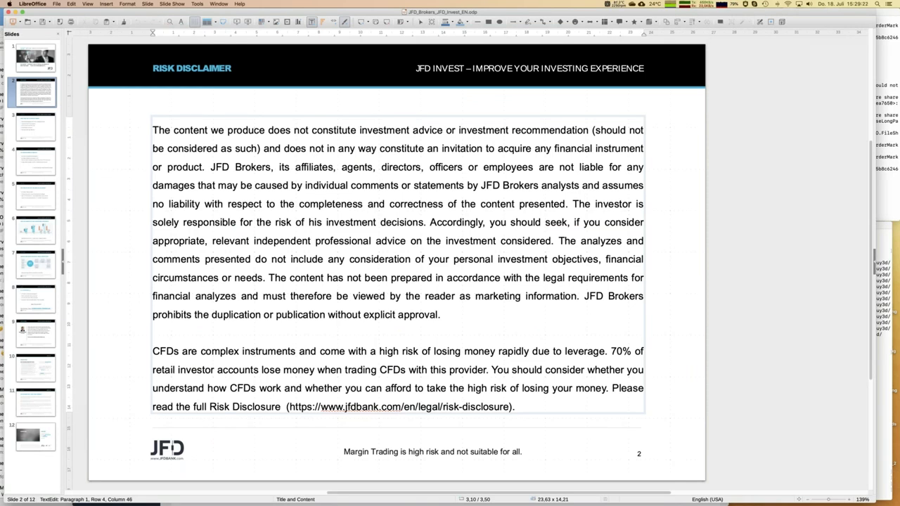
left_click(34, 64)
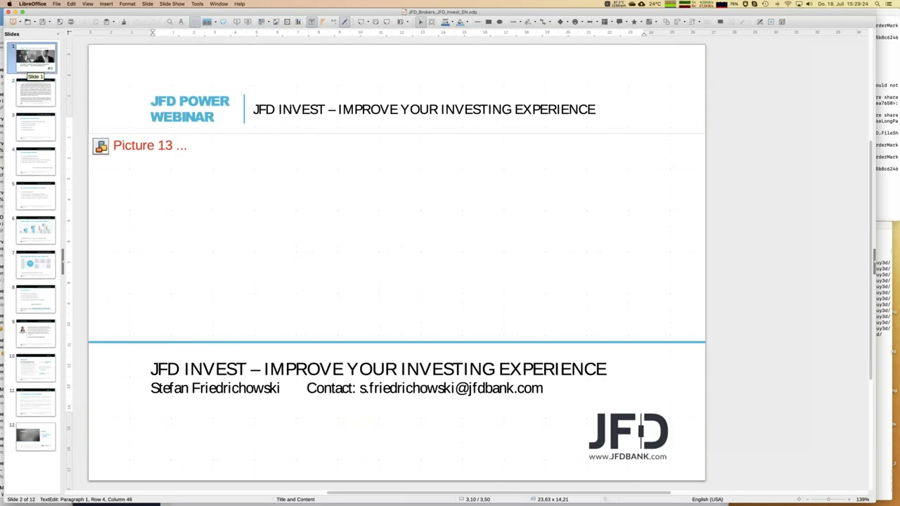